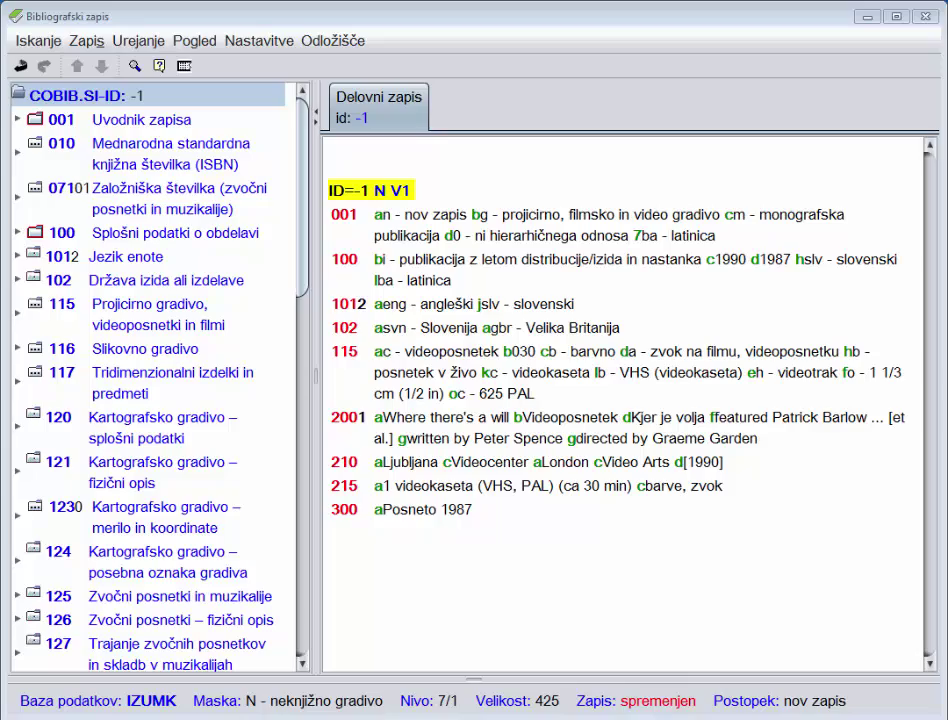
Examine the subfields of field 010 and look through the record's fields down to the notes and subject headings
double_click(228, 160)
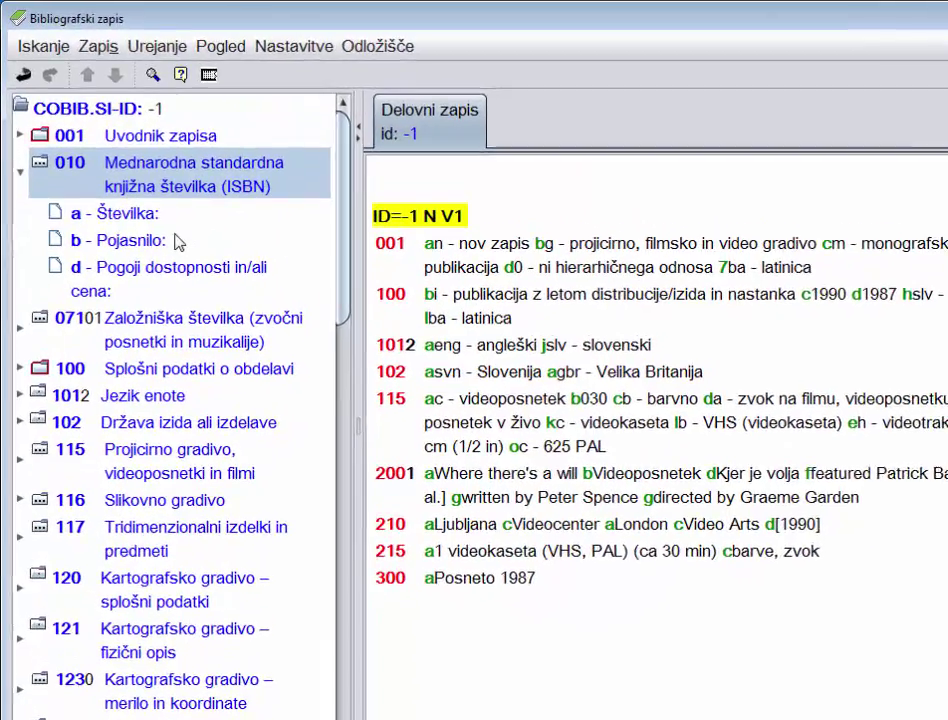
left_click(178, 240)
left_click(174, 268)
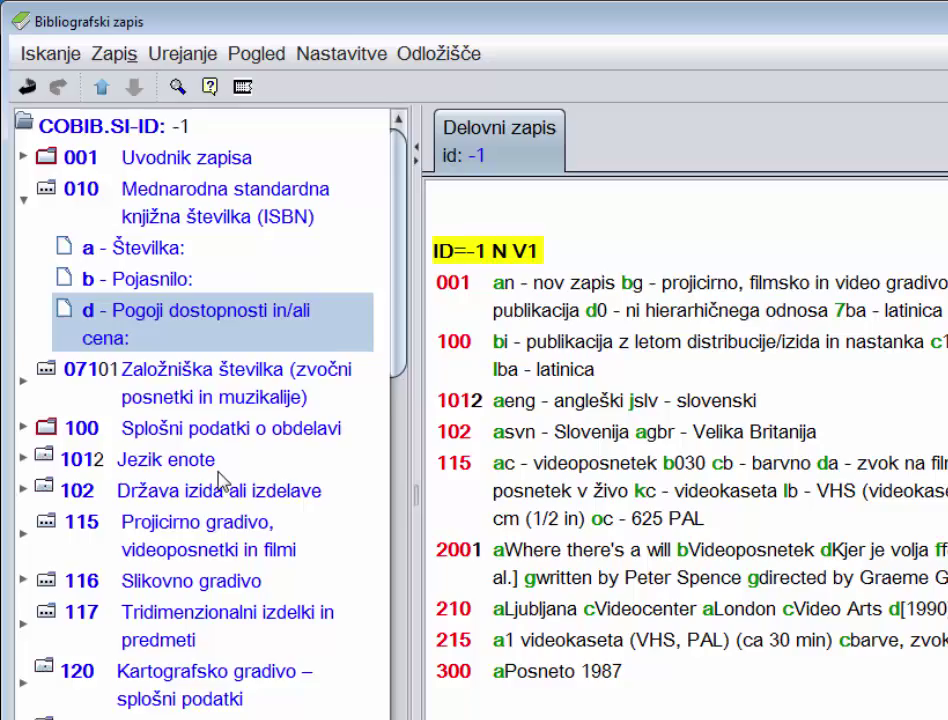
scroll(220, 482, "down", 10)
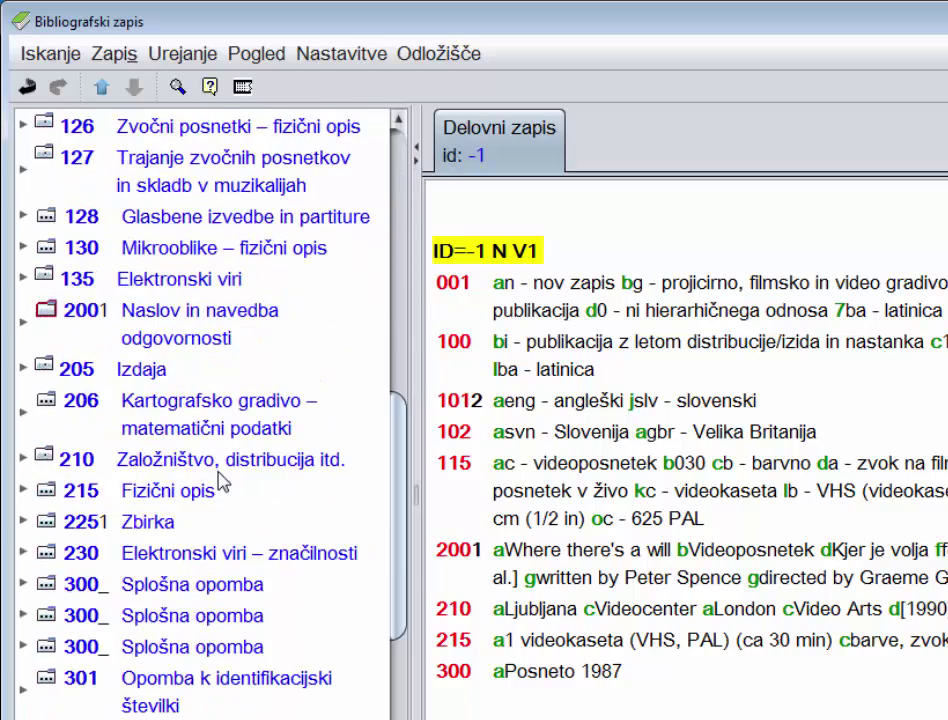
left_click(212, 492)
scroll(200, 480, "down", 10)
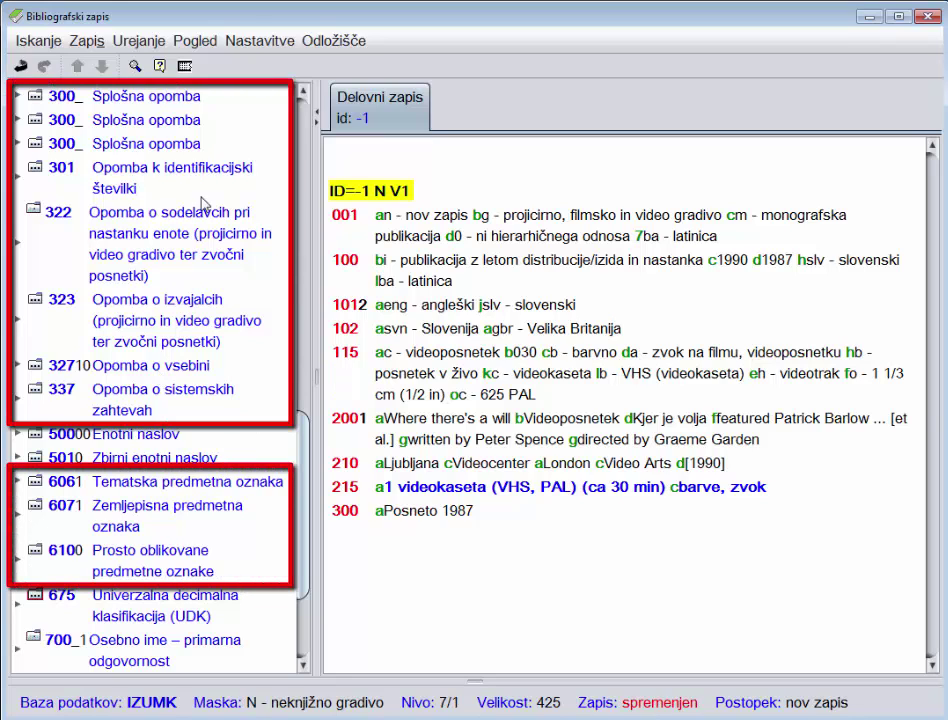
Enter the general note "Dijalogi v angl., podnapisi v slov." in 300 subfield a and correct its first word to the suggested "Dialogi"
double_click(173, 125)
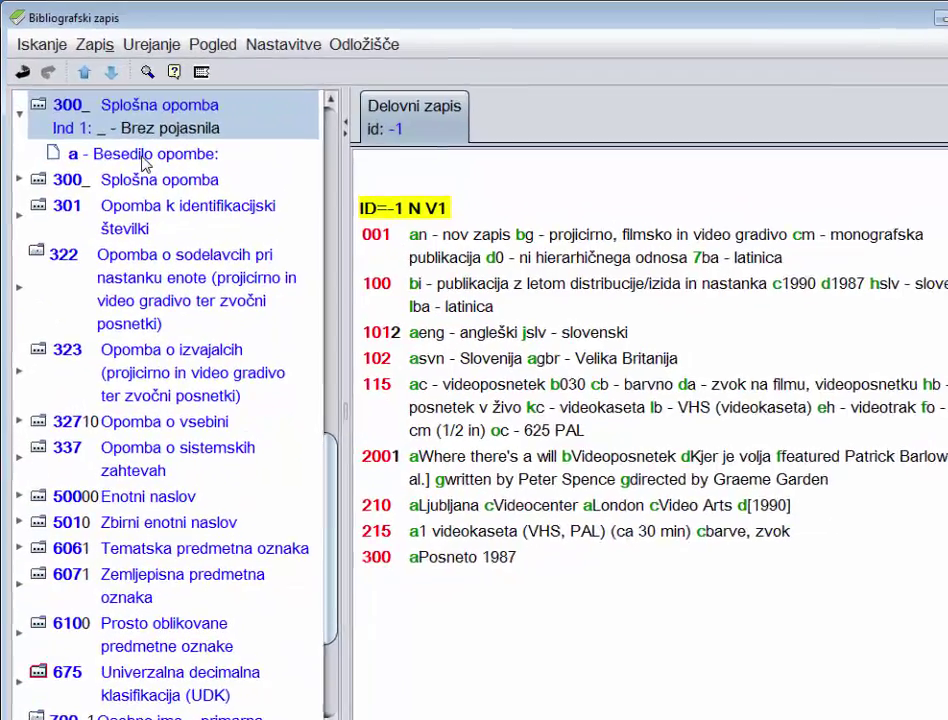
double_click(137, 147)
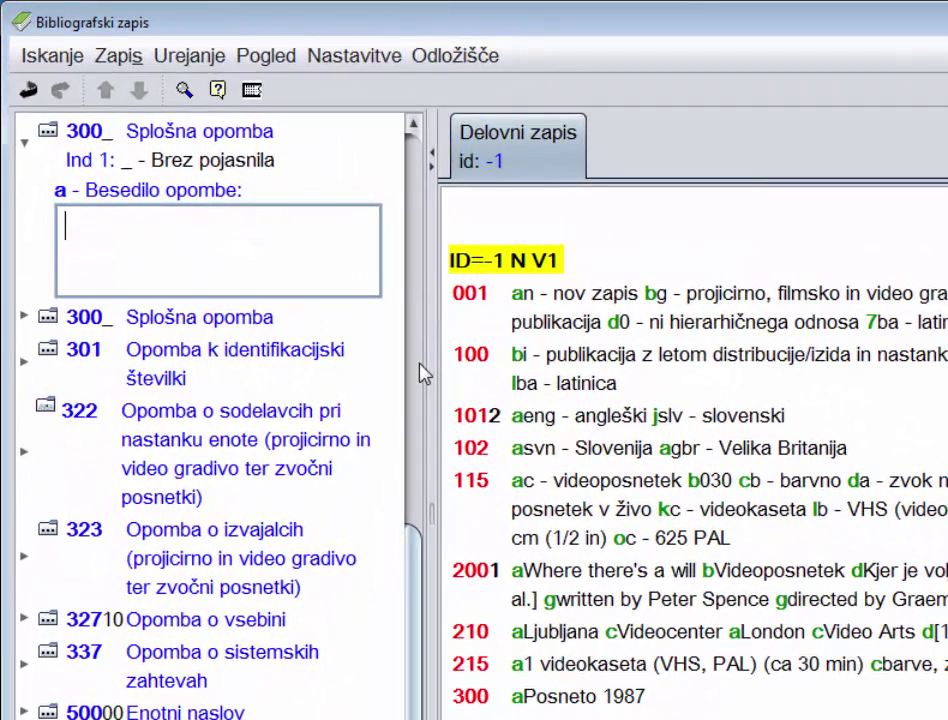
type("Dijalo")
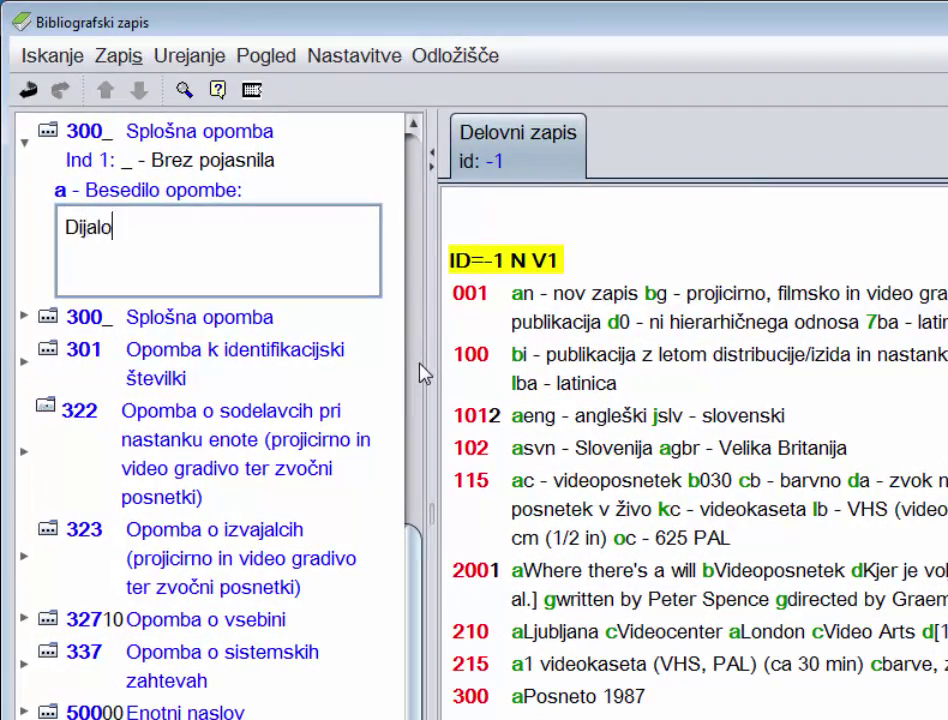
type("gi v angl.")
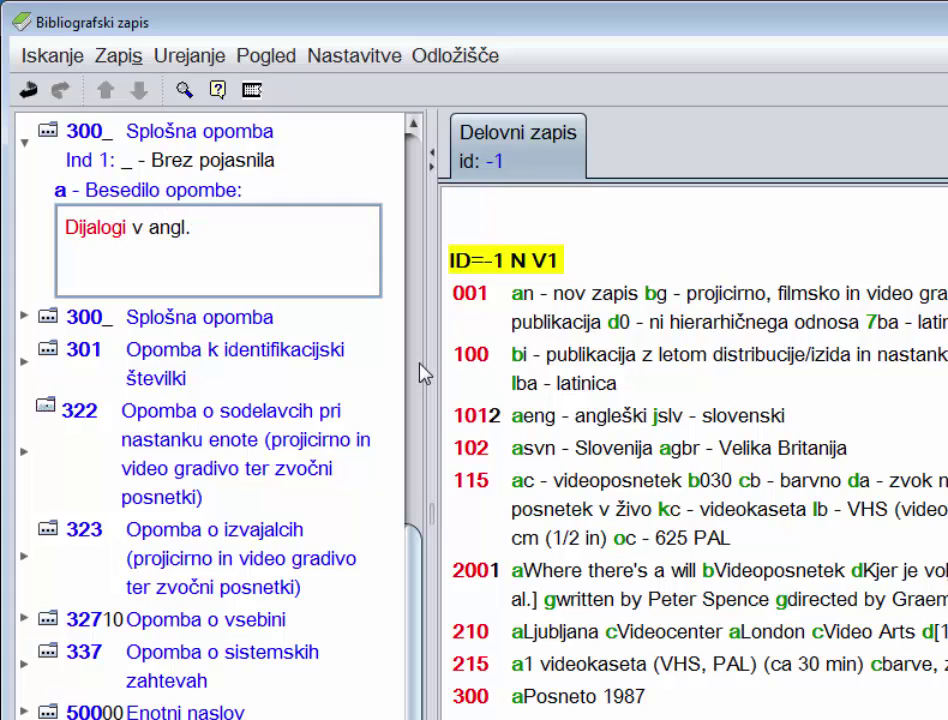
type(", podnapisi v slov.")
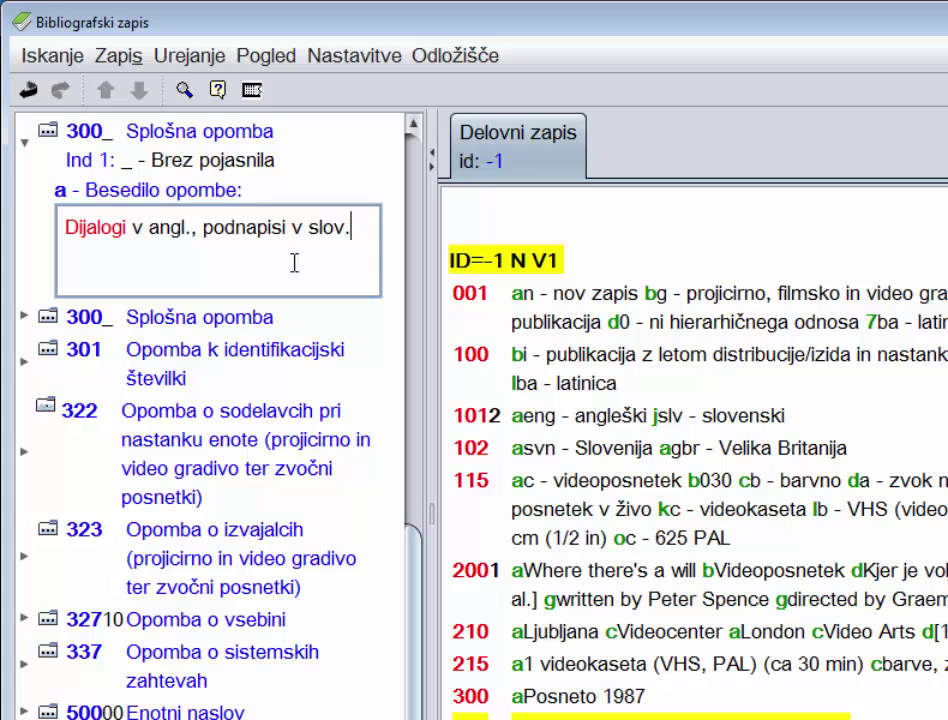
right_click(96, 229)
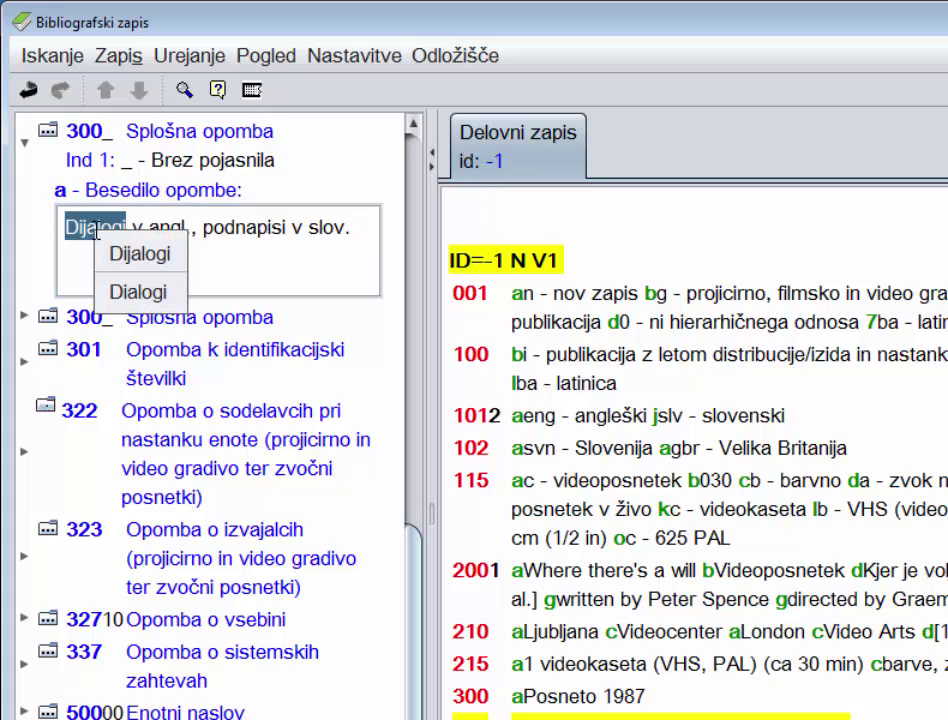
left_click(131, 293)
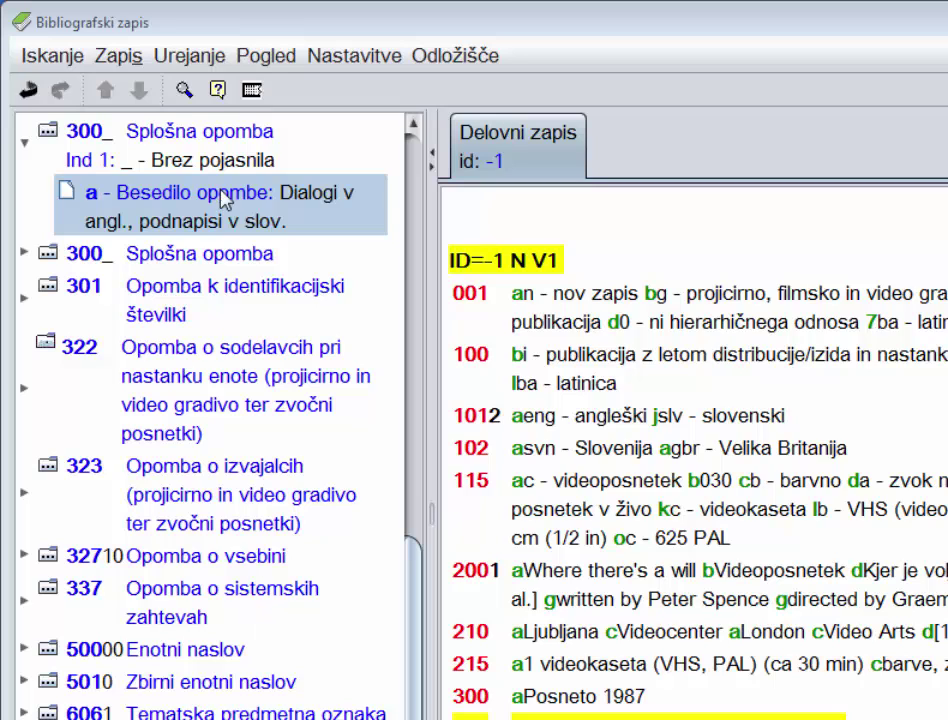
Enter the note text "Nasl. na ov.: Volja" in subfield a of the next general note field 300
left_click(237, 258)
left_click(222, 230)
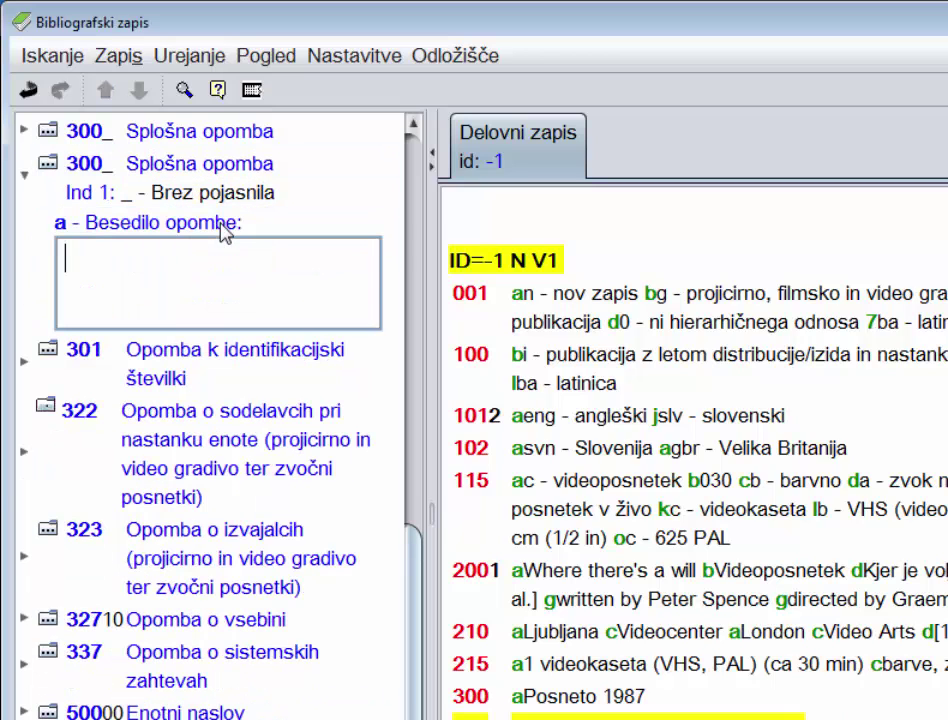
type("Nasl. na ov")
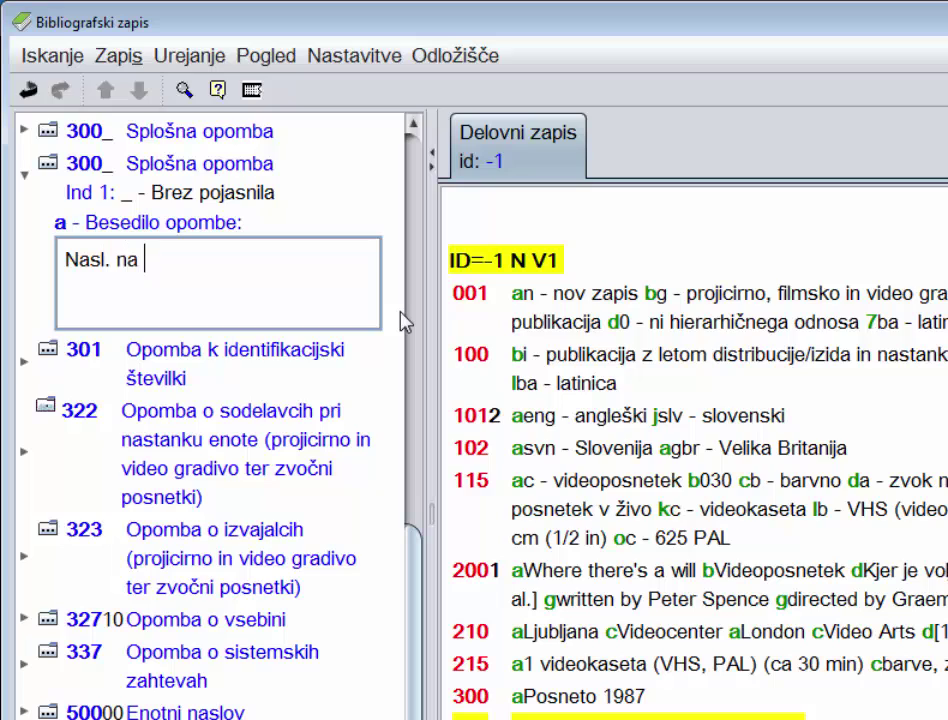
type(".: Volja")
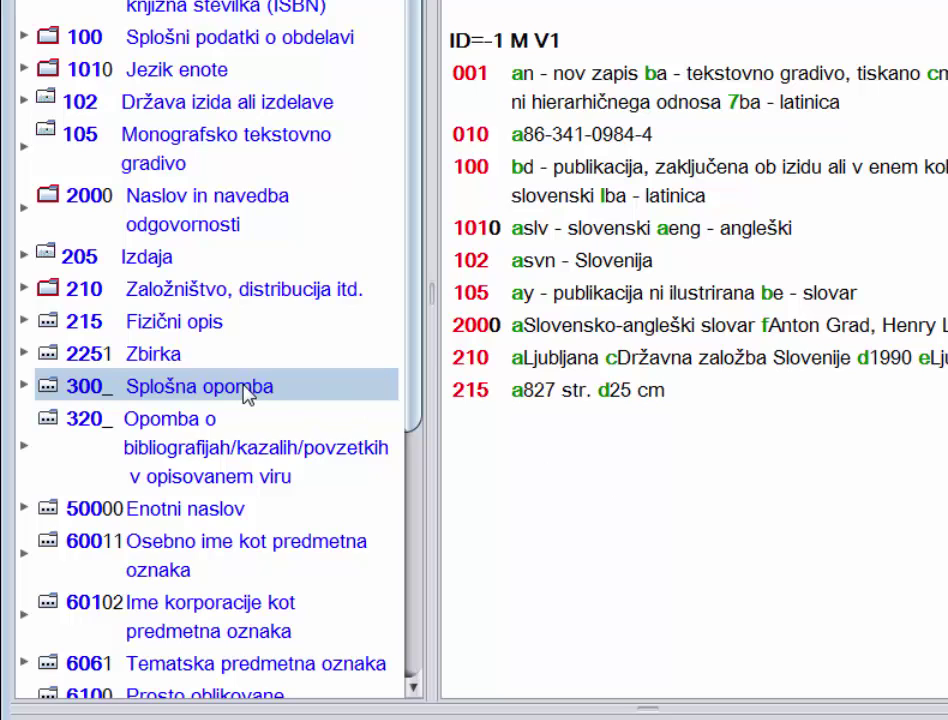
Enter the general note "Na vzpor. nasl. str.: Slovene-English dictionary" in 300 subfield a of the dictionary's record
double_click(247, 388)
type("Na vzpor")
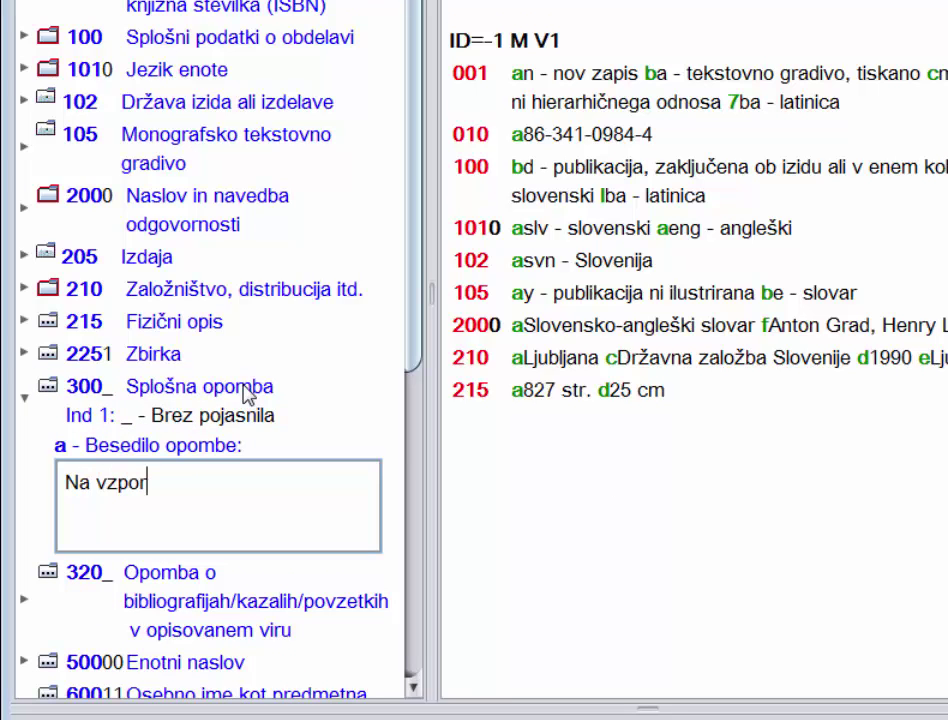
type(". nasl. str")
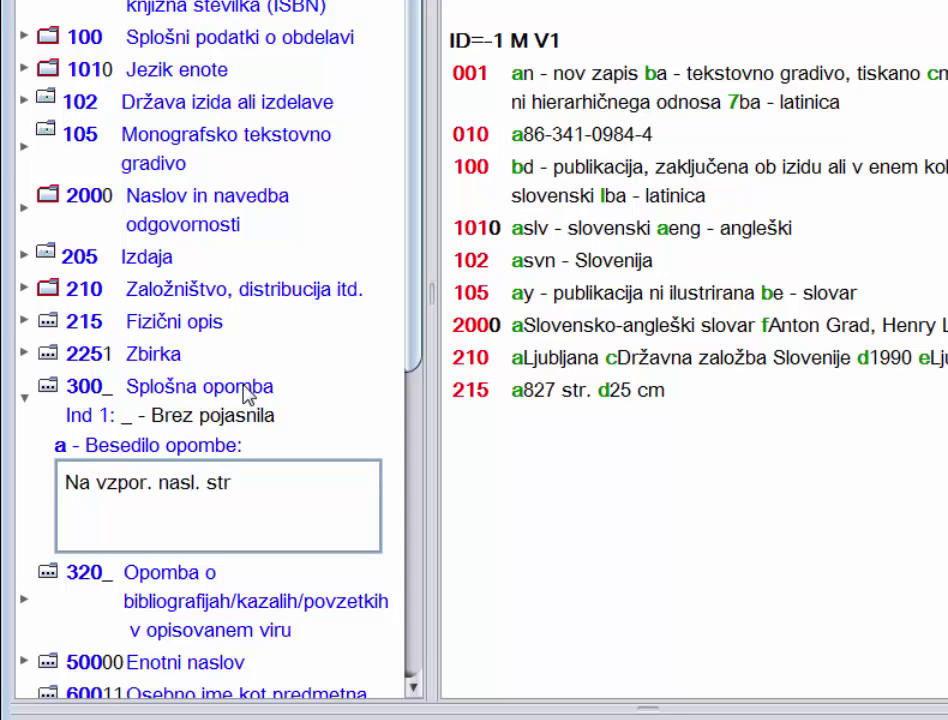
type(".: Slovene")
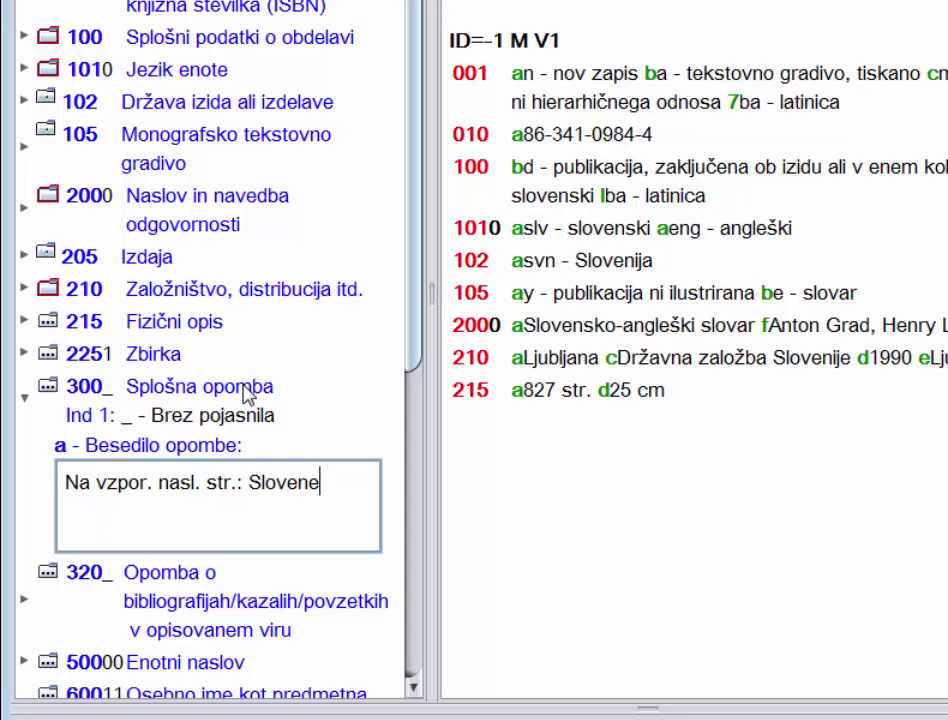
type("-Engl")
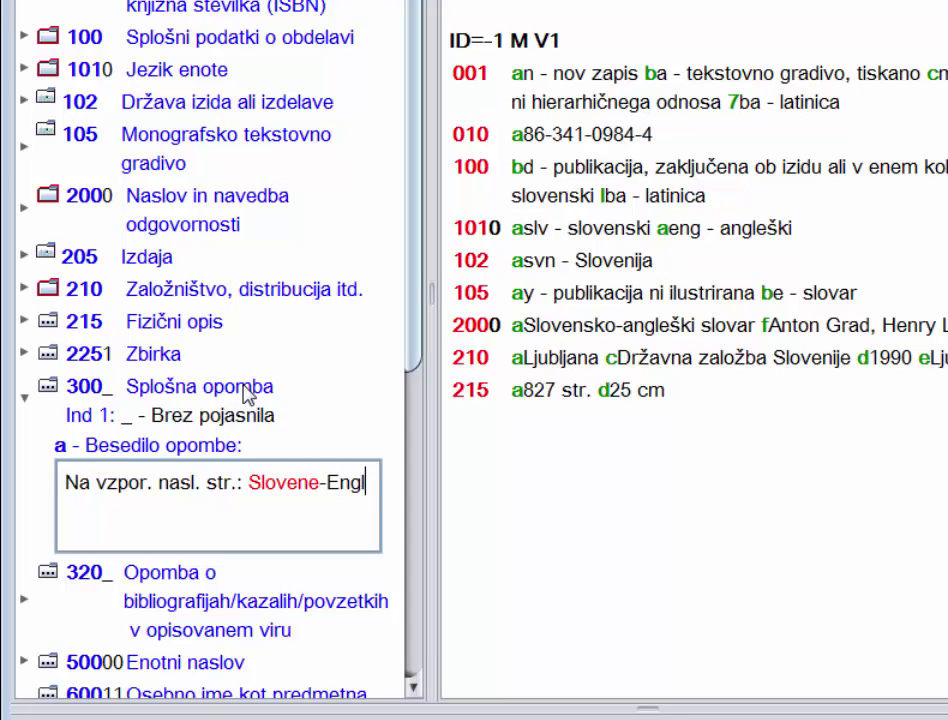
type("ish ")
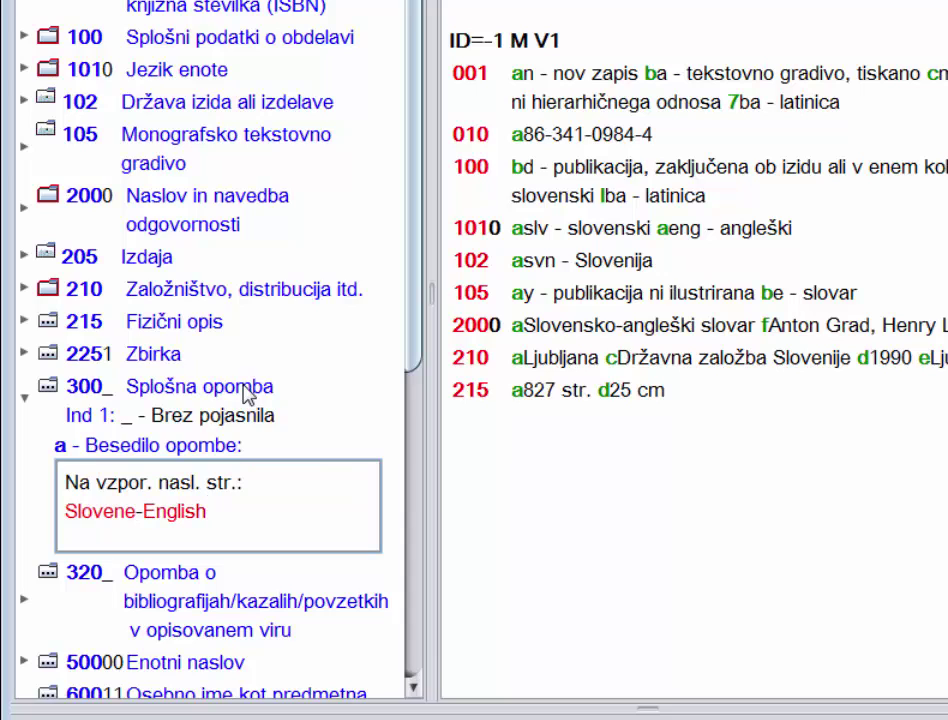
type("dictio")
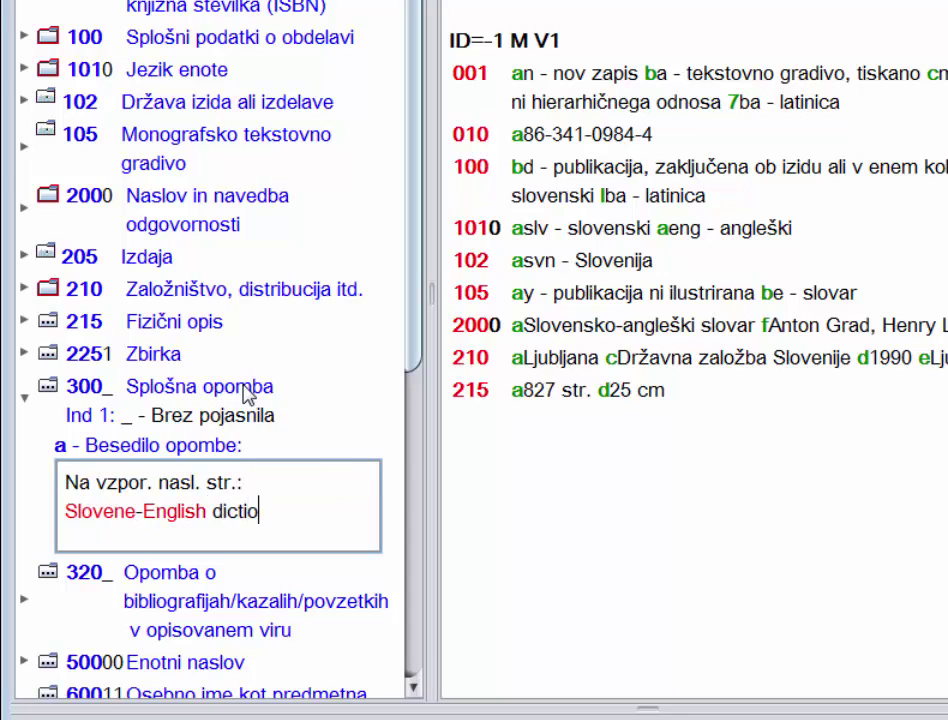
type("nary")
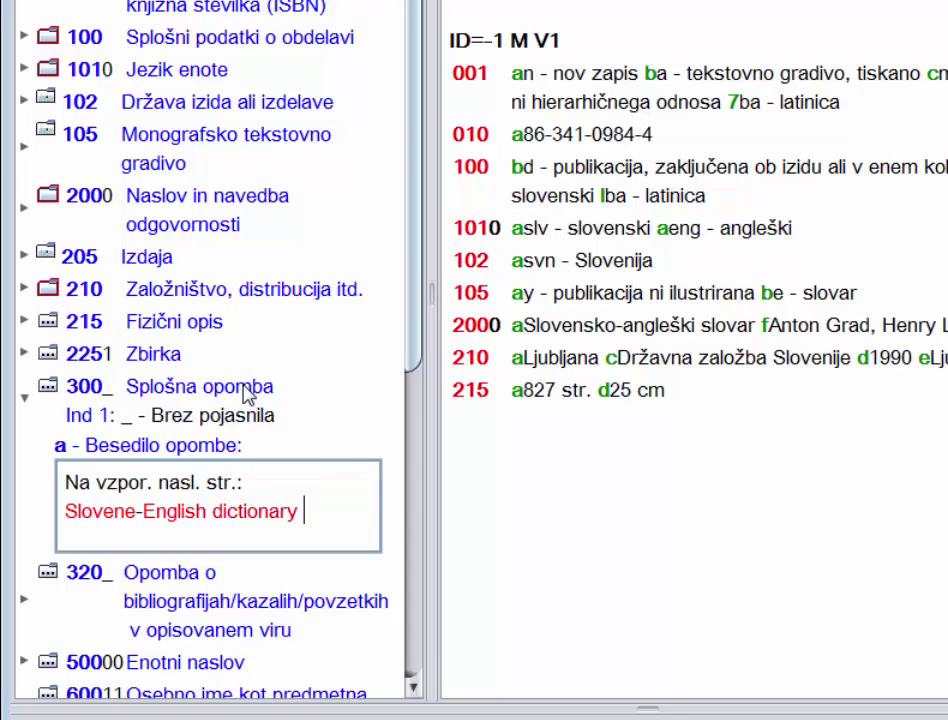
key("Return")
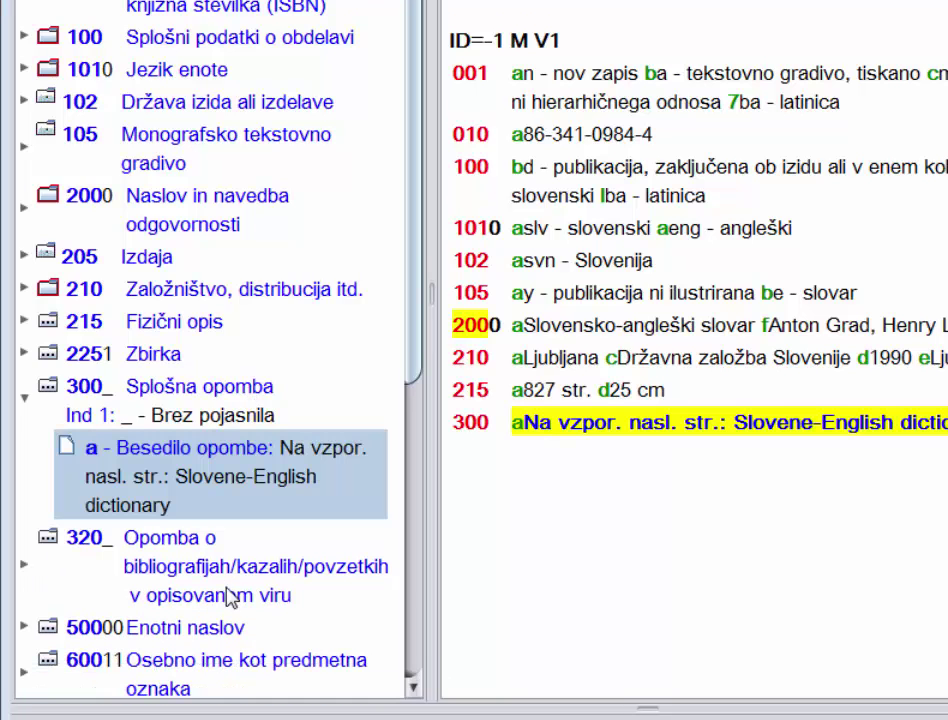
Enter "zbrno gradivo" as the title addition in subfield e of field 200 in the dictionary's record
key("Up")
key("Up")
key("Up")
key("Up")
key("Up")
key("Up")
key("Up")
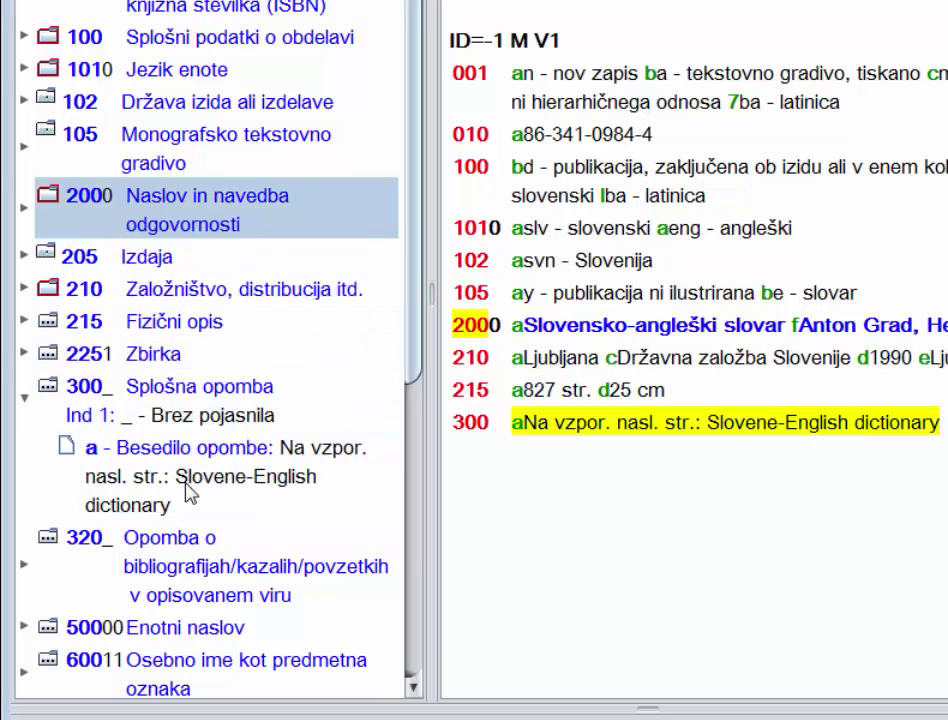
key("Right")
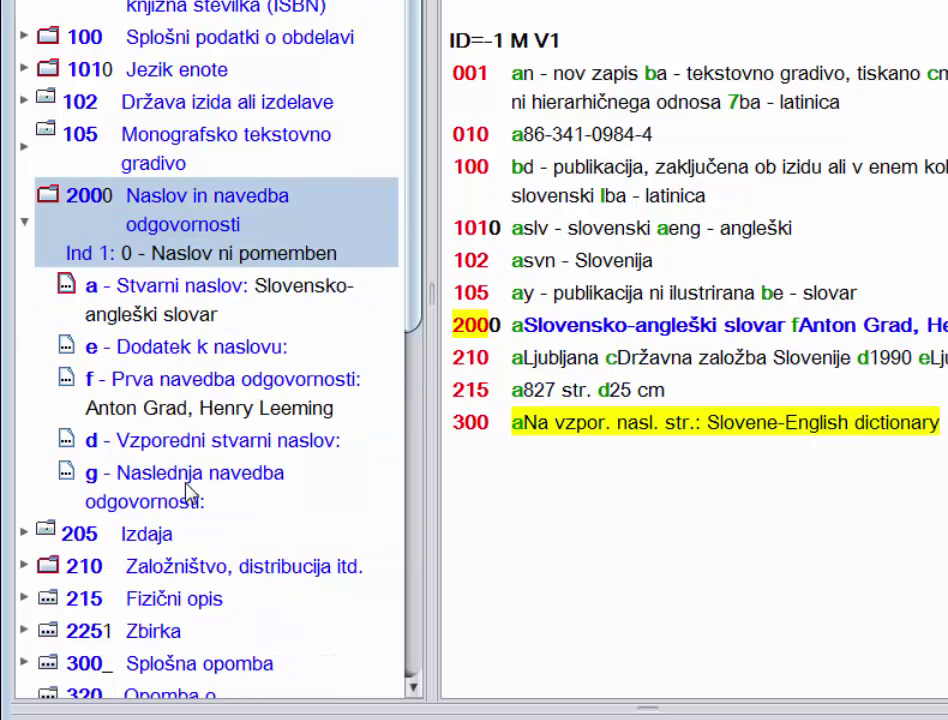
key("Down")
key("Down")
key("Return")
type("zbrno grav")
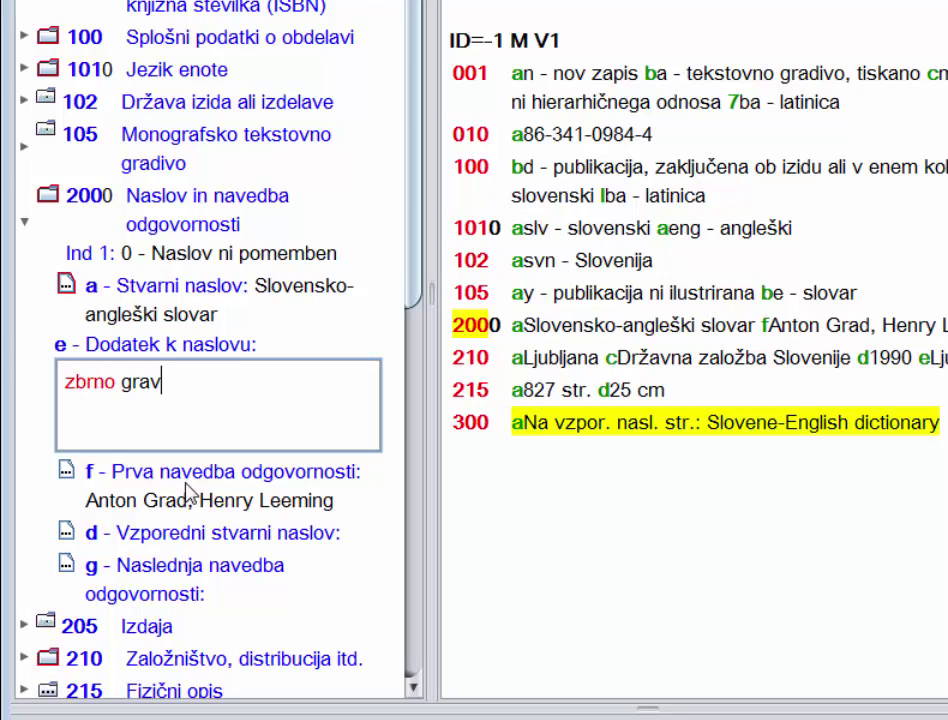
key("BackSpace")
type("divo")
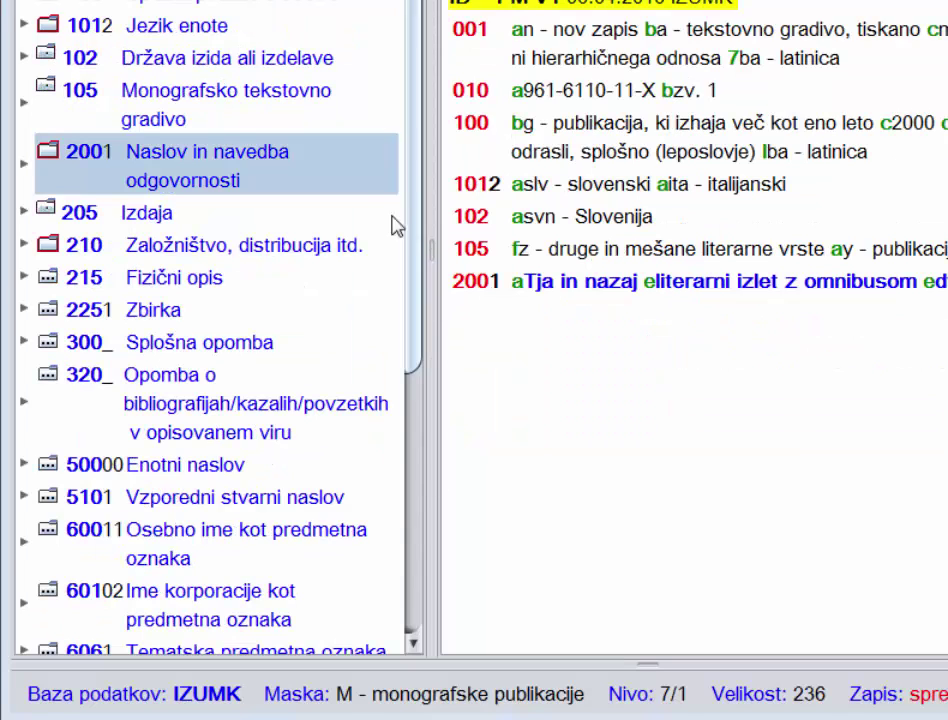
Enter "Andata e ritorno" as the parallel title in 200 subfield d of the "Tja in nazaj" record
key("Right")
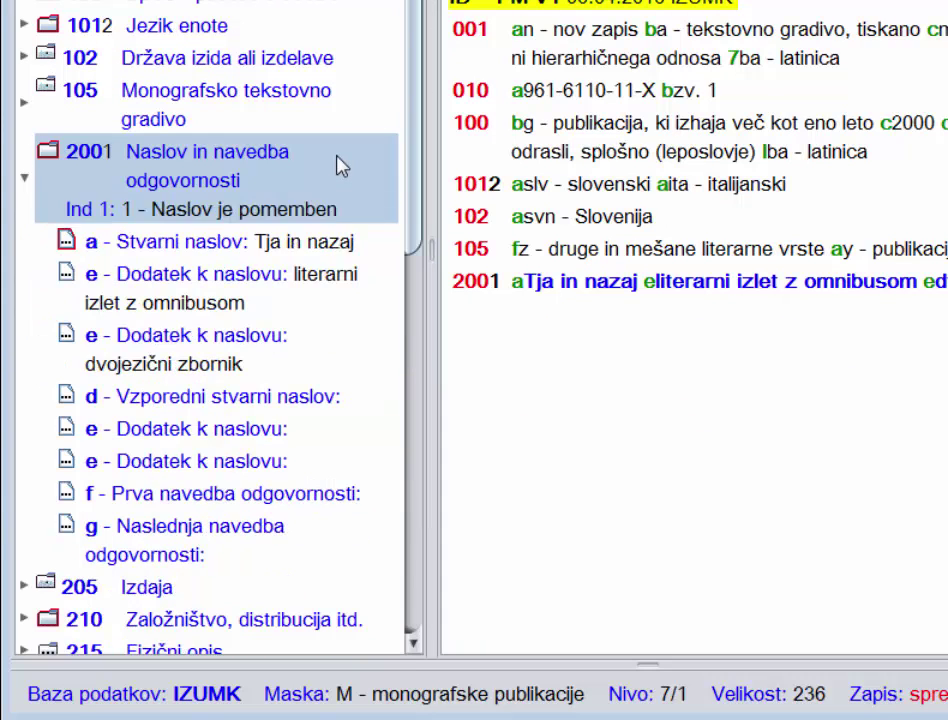
key("Down")
key("Down")
key("Down")
key("Down")
key("Return")
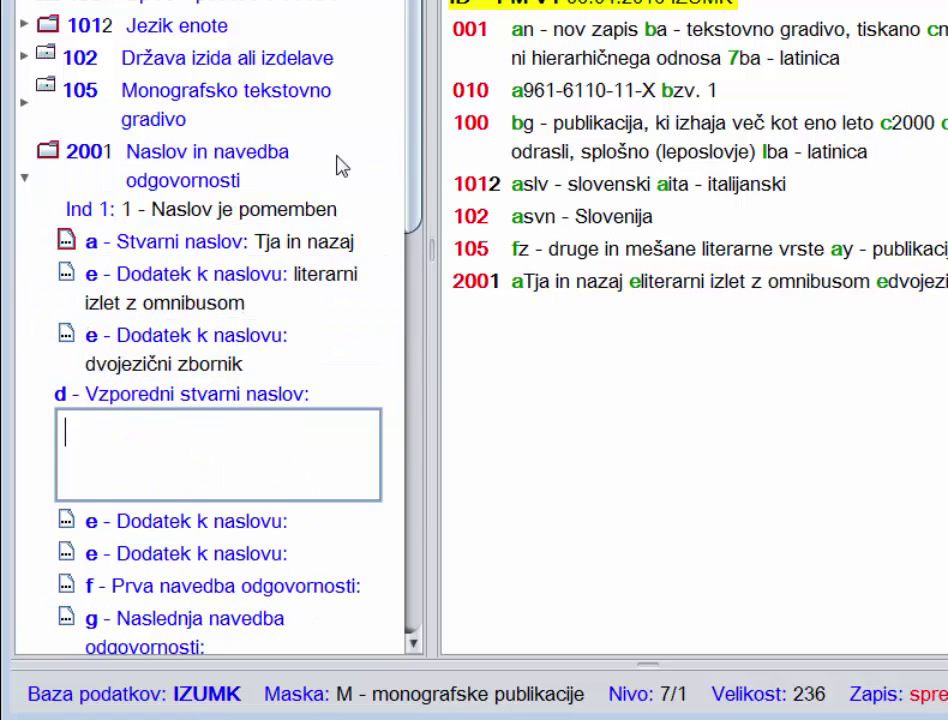
type("Andata")
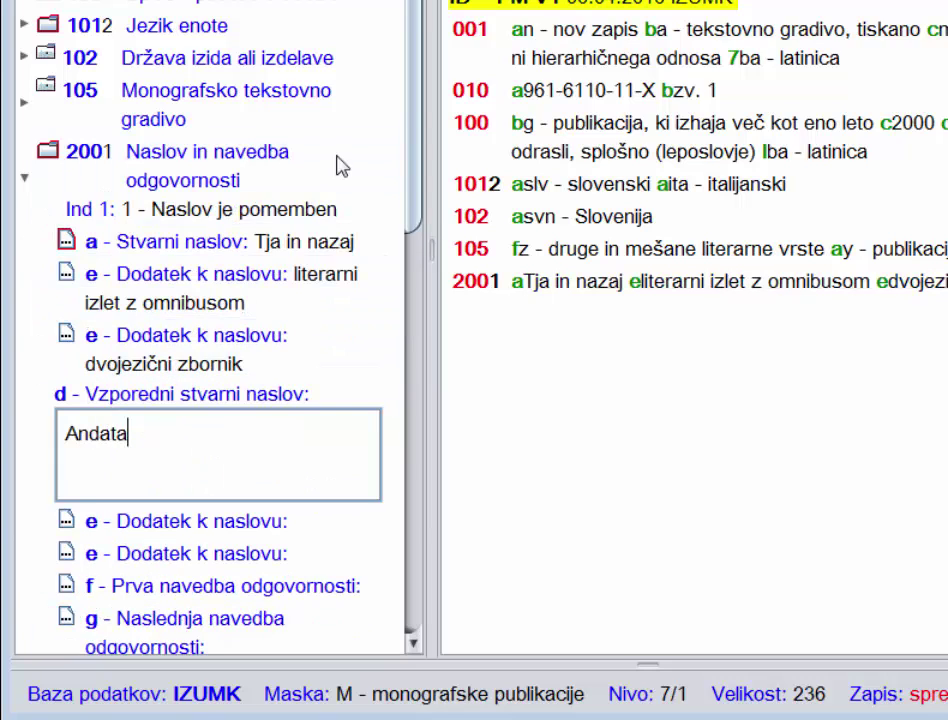
type(" e ritorno")
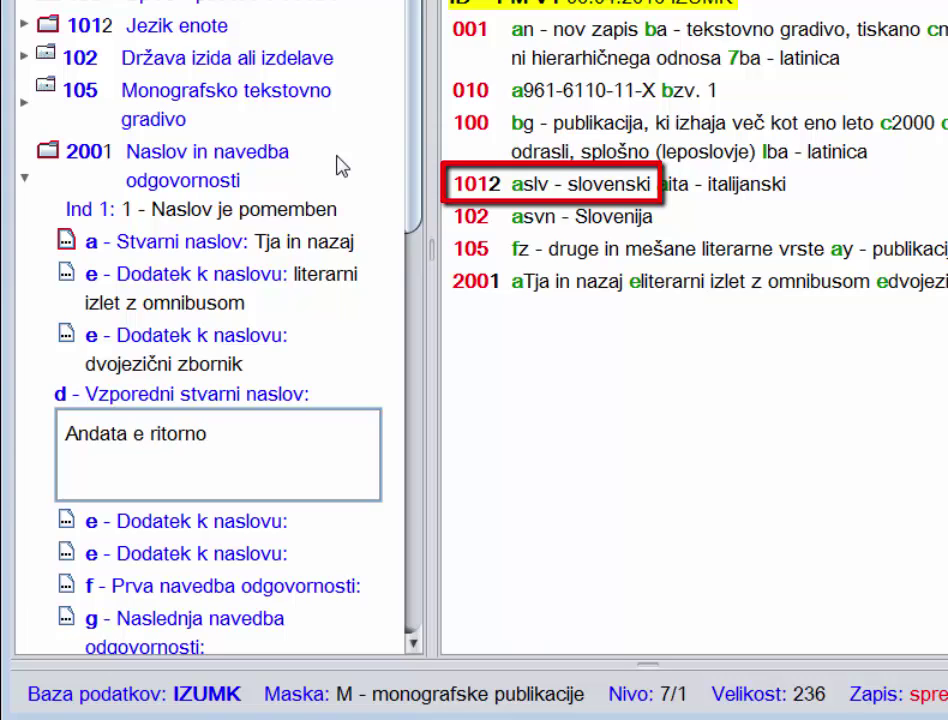
key("Return")
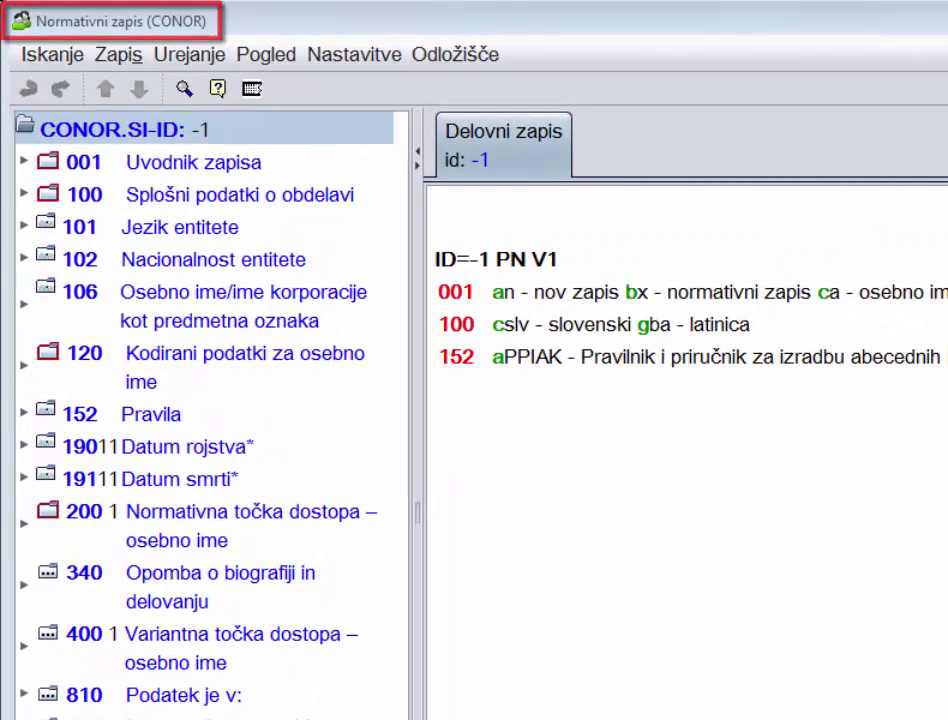
Set the entity language in field 101 subfield a of the CONOR authority record to slv (Slovenian)
left_click(90, 232)
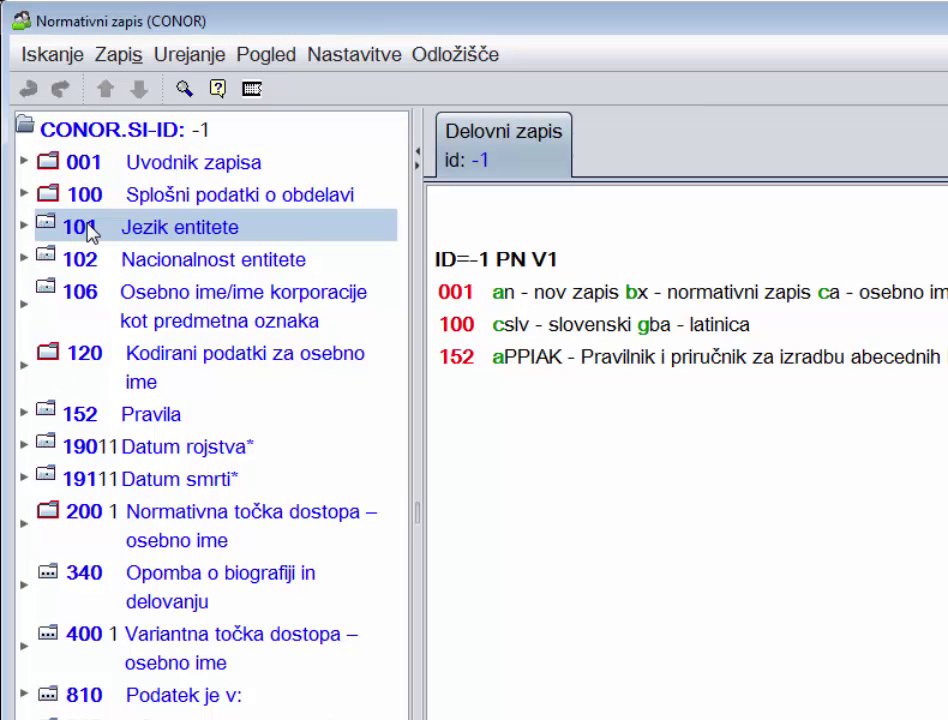
double_click(90, 232)
key("Down")
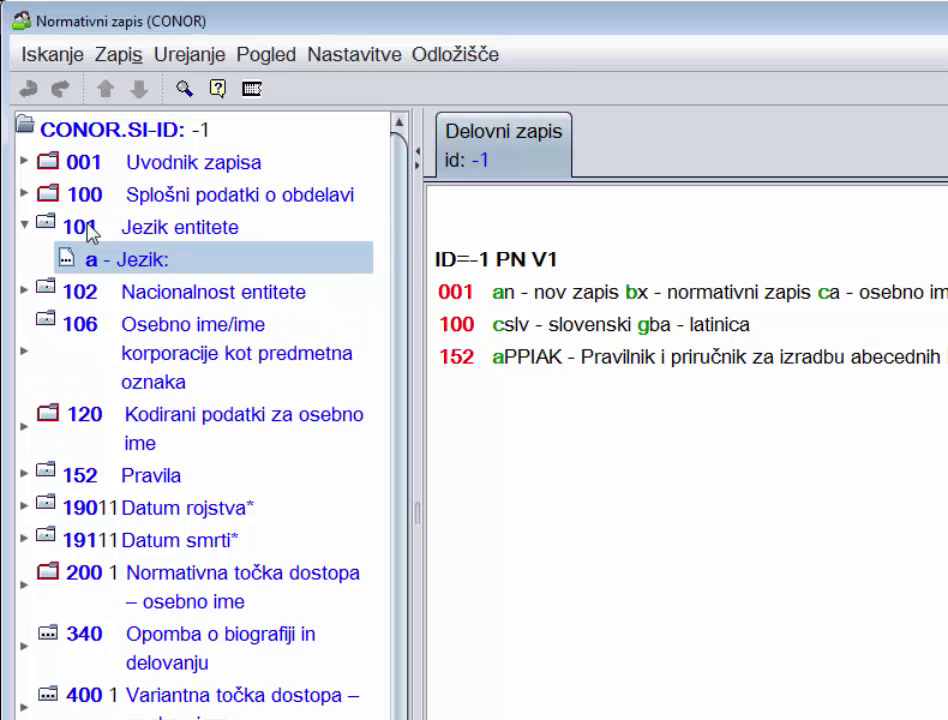
key("Return")
type("slv")
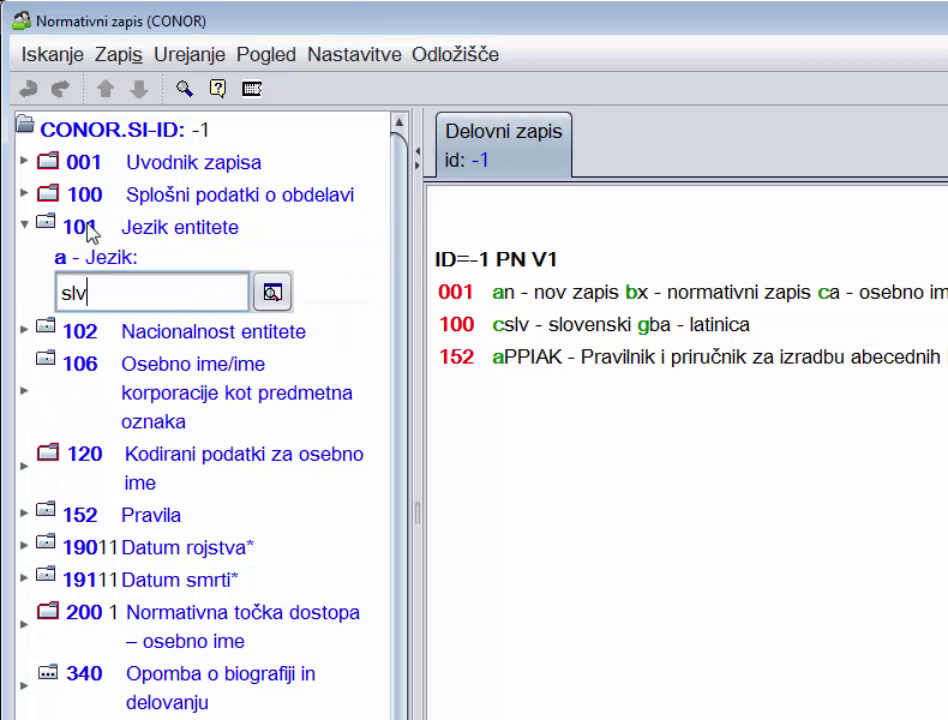
key("Return")
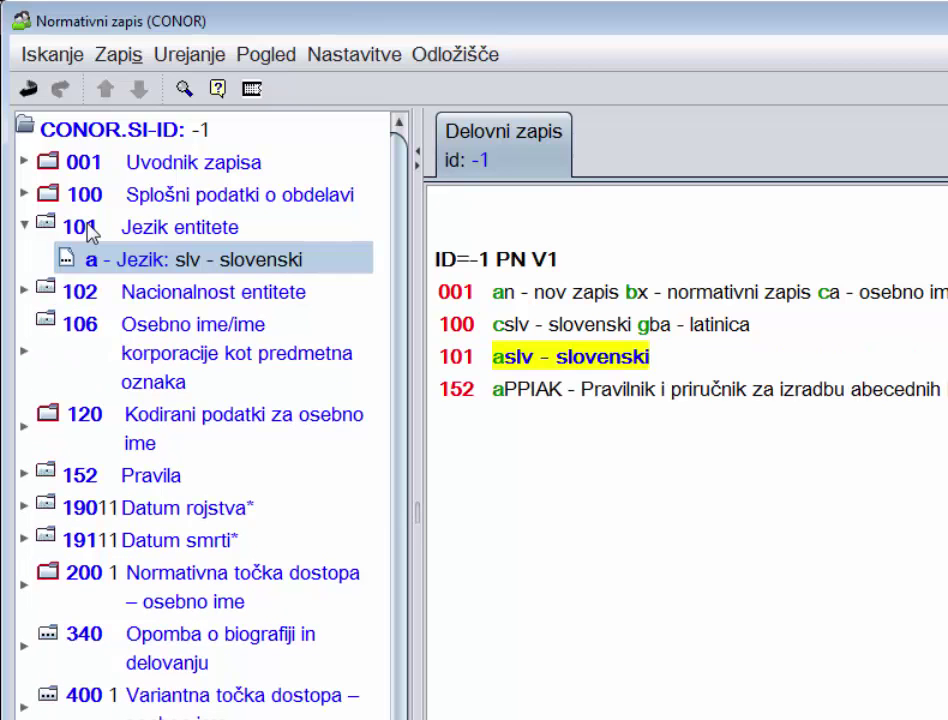
Enter the person's surname as the entry element in 200 subfield a of the CONOR authority record
key("Down")
key("Down")
key("Down")
key("Down")
key("Down")
key("Down")
key("Down")
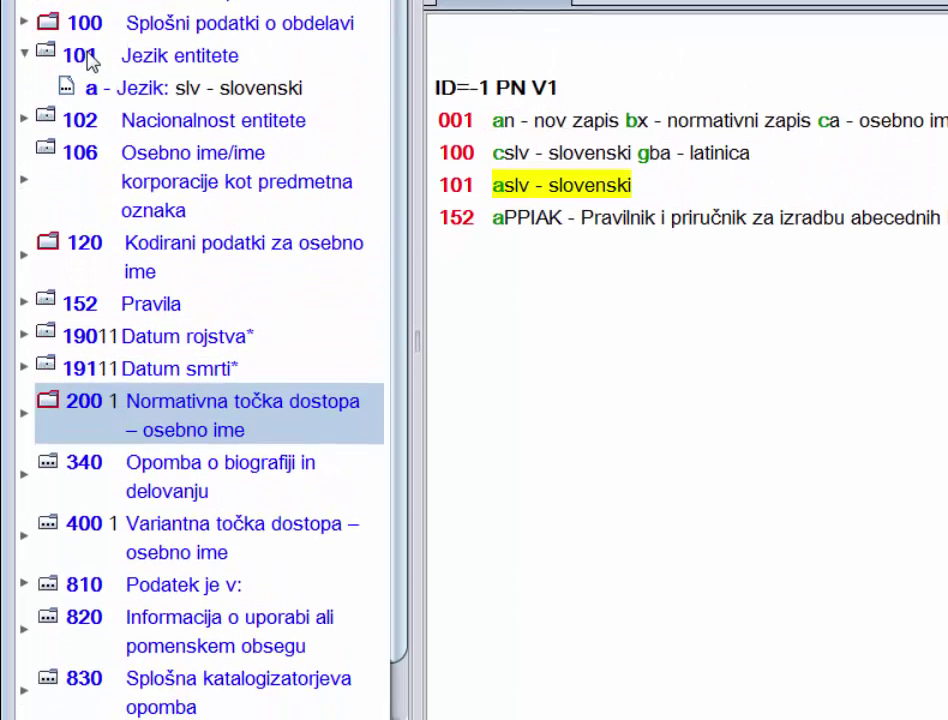
key("Right")
key("Down")
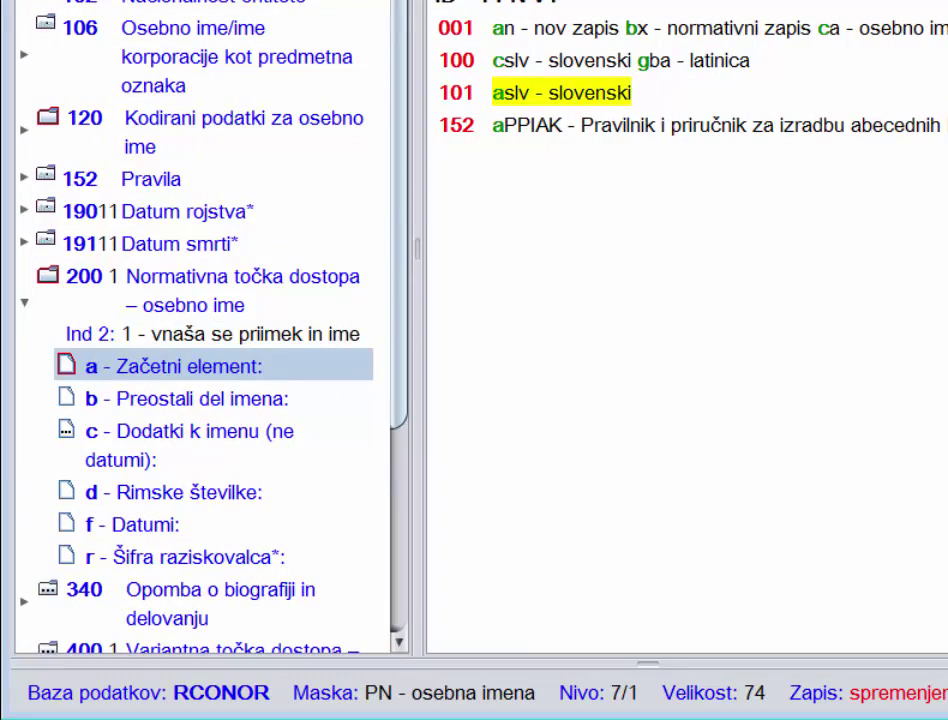
key("Return")
type("Blinc")
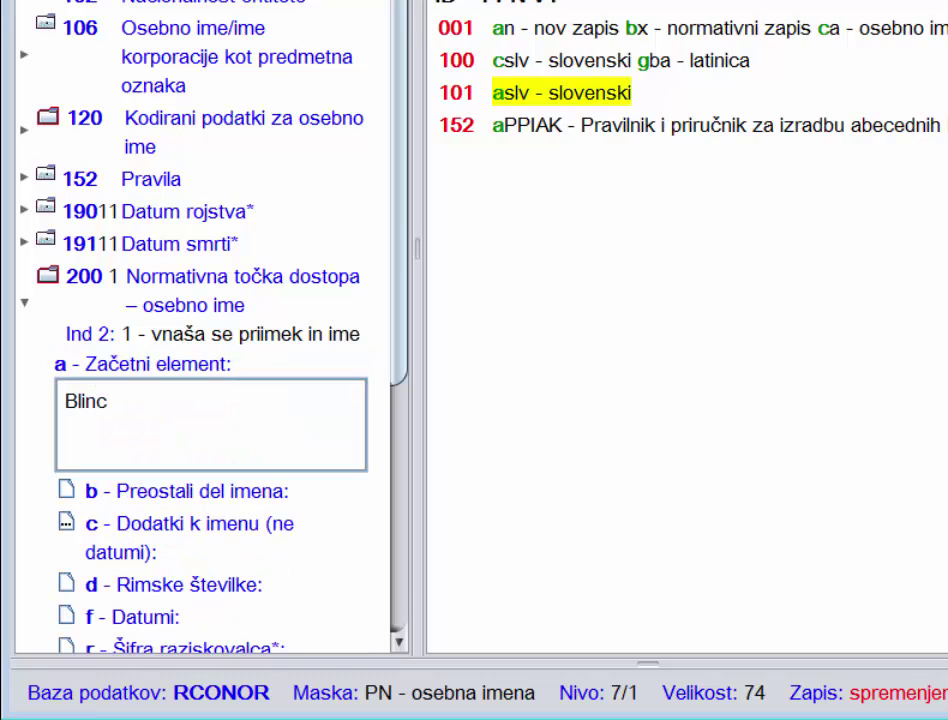
key("Return")
Enter a misspelled forename in 200 subfield b and replace it with the spell checker's suggested correct form
left_click(186, 398)
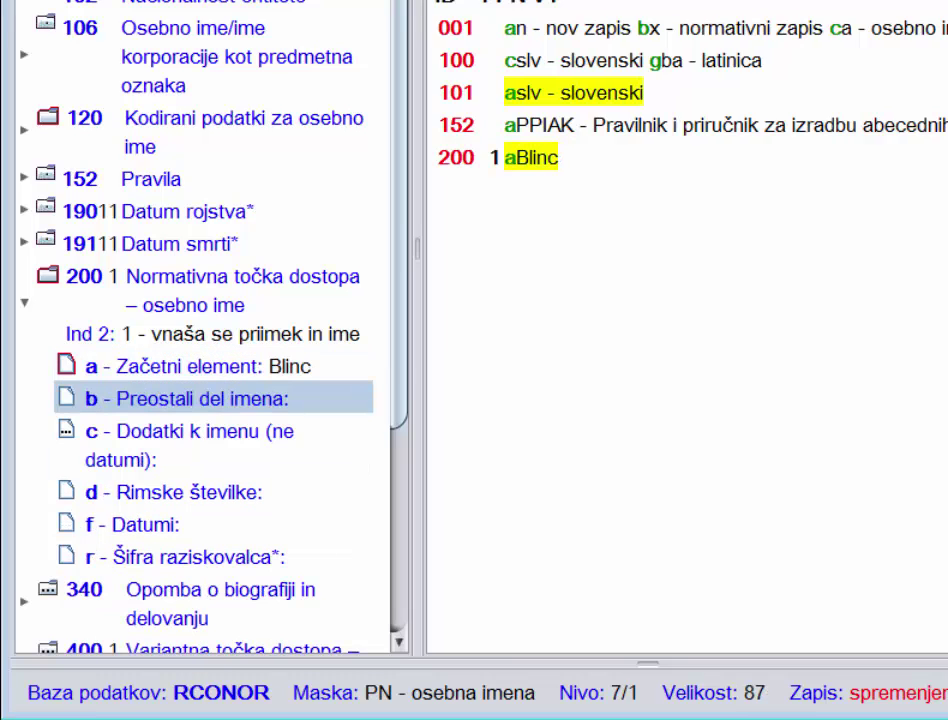
key("Return")
type("Ra")
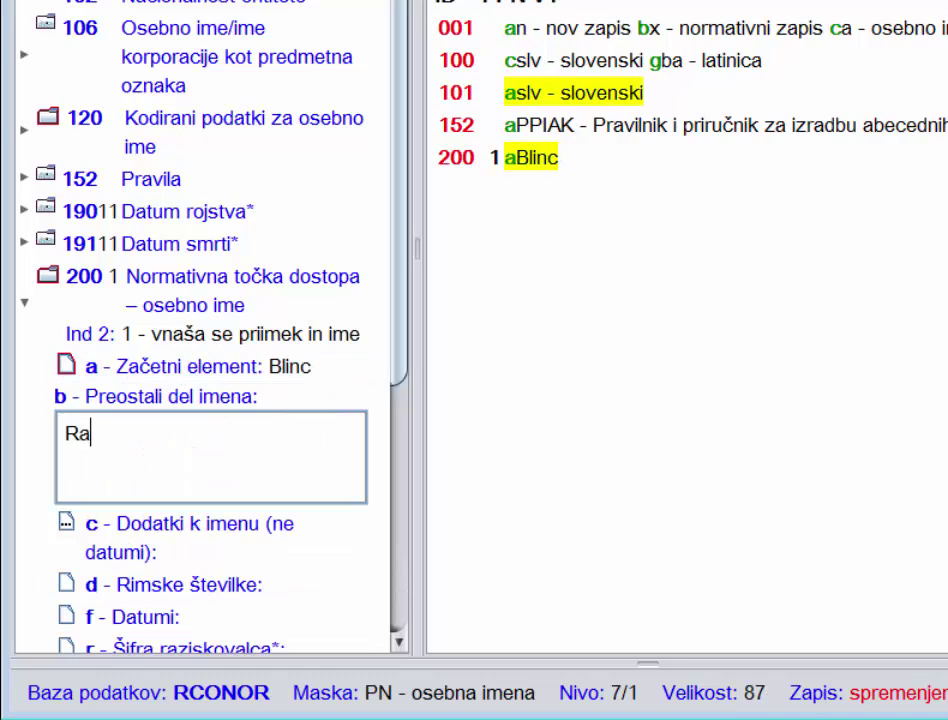
type("bert")
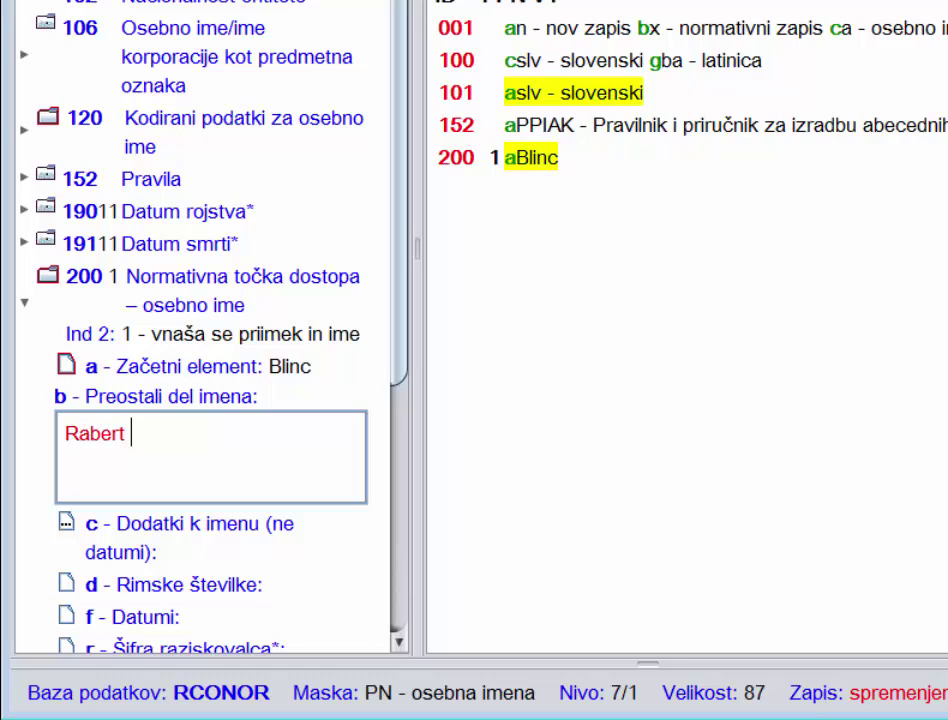
right_click(102, 434)
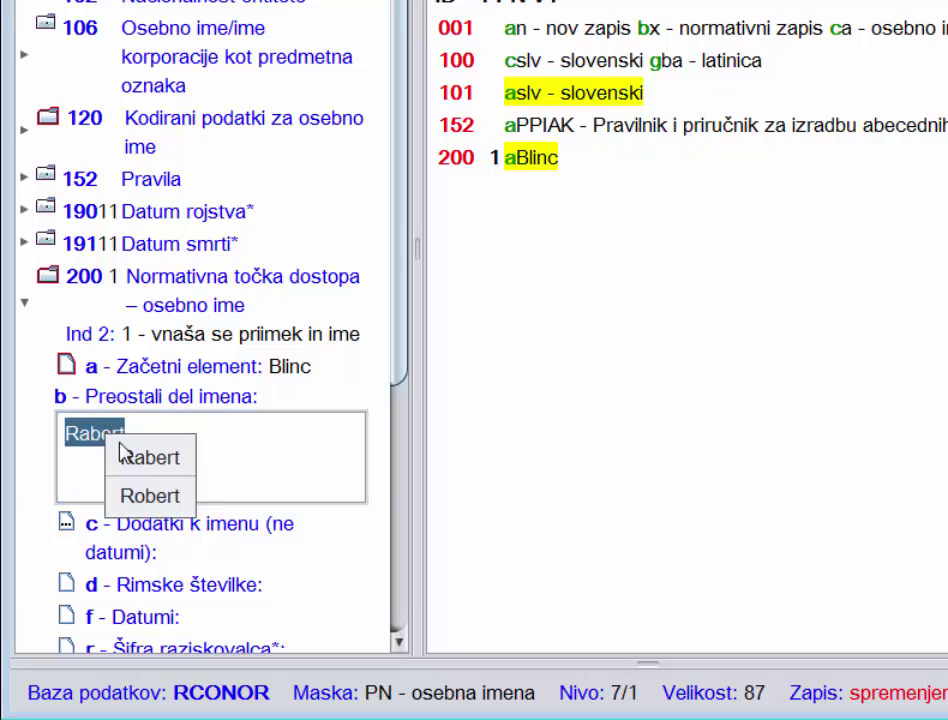
left_click(174, 507)
key("Return")
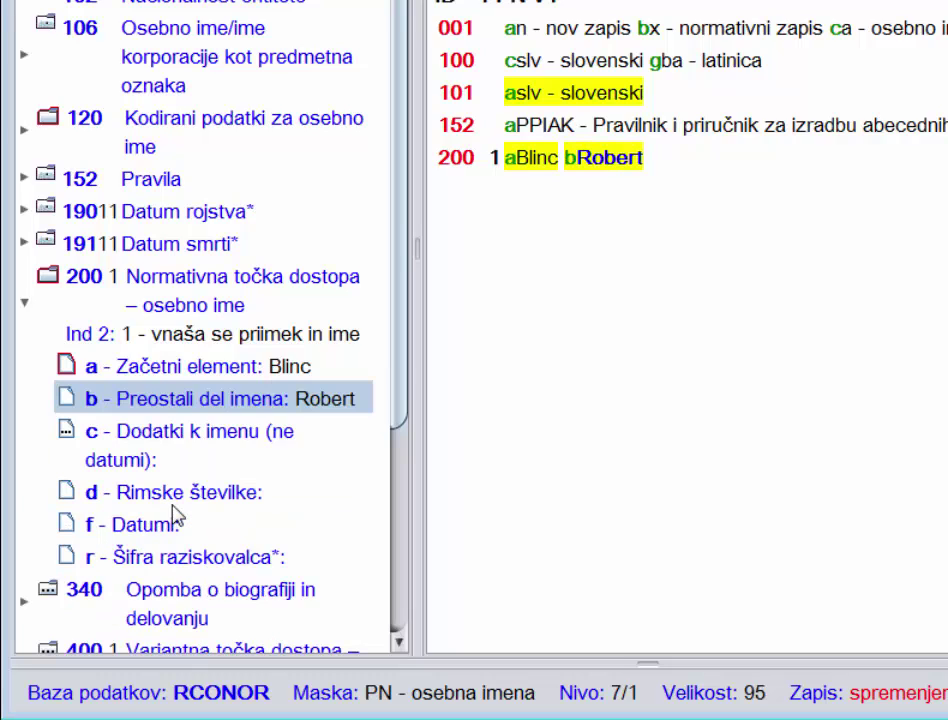
Enter the person's birth and death years in 200 subfield f, with the letters "ll" in place of the last two digits
key("Down")
key("Down")
key("Down")
key("Return")
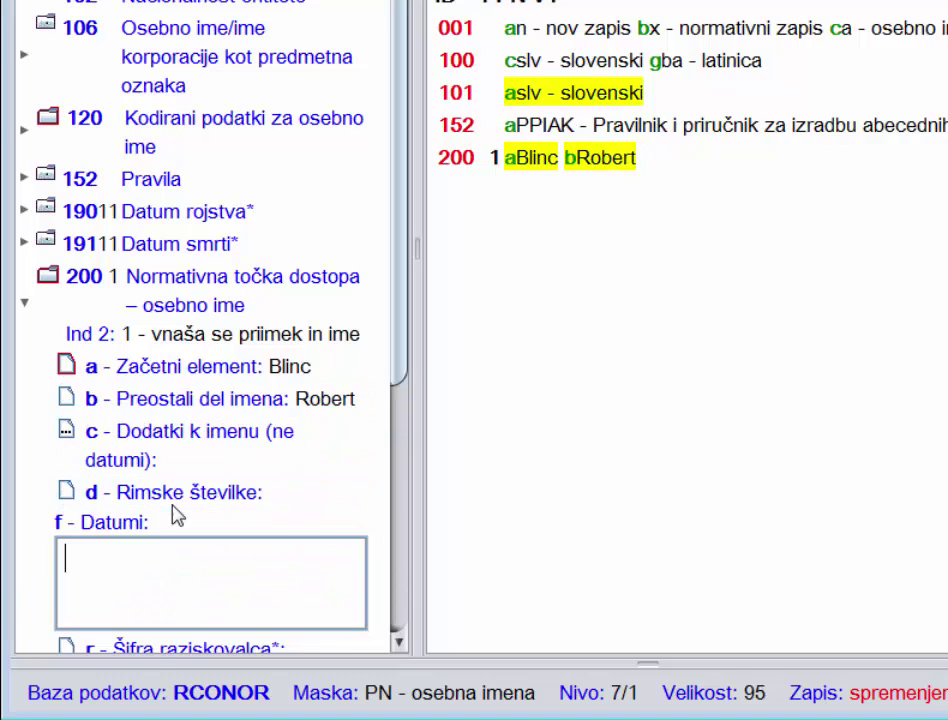
type("1933")
type("-201")
type("ll")
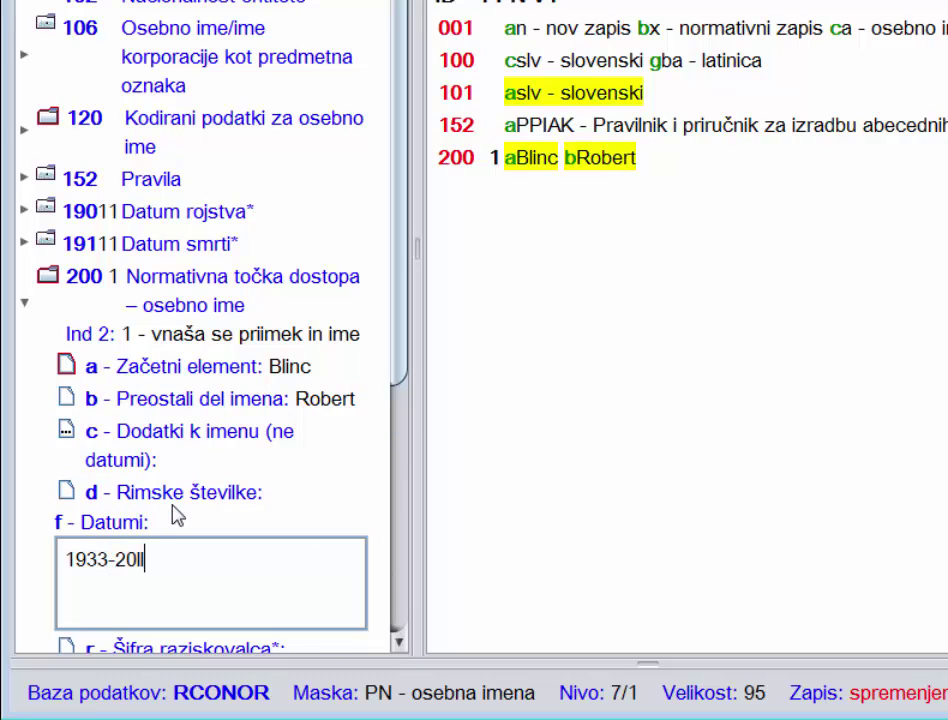